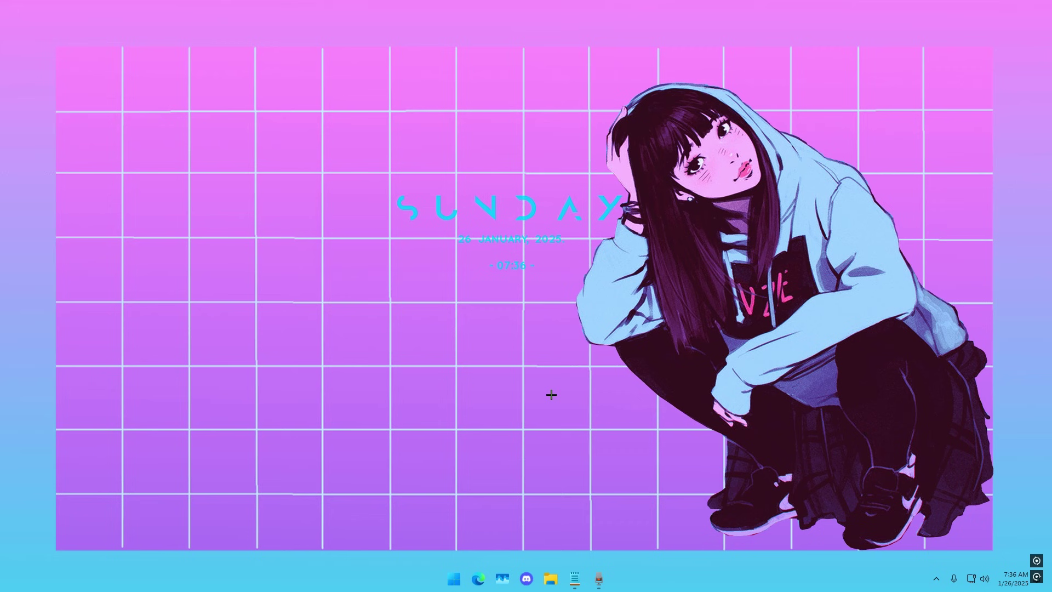
Step: Launch NVIDIA Control Panel from the desktop menu and select the 1720 x 1080 custom resolution
right_click(550, 395)
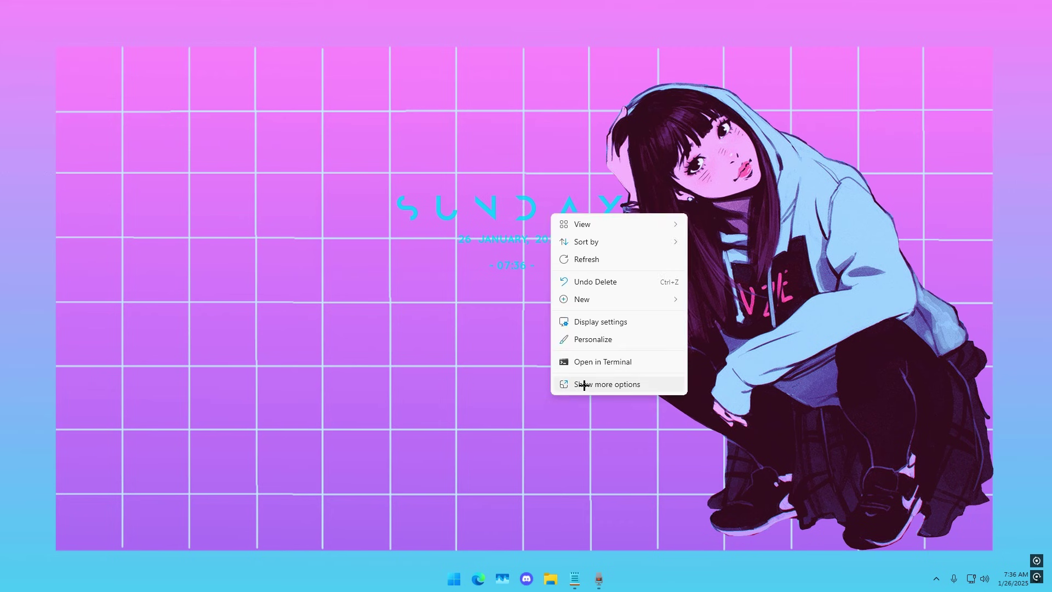
left_click(584, 385)
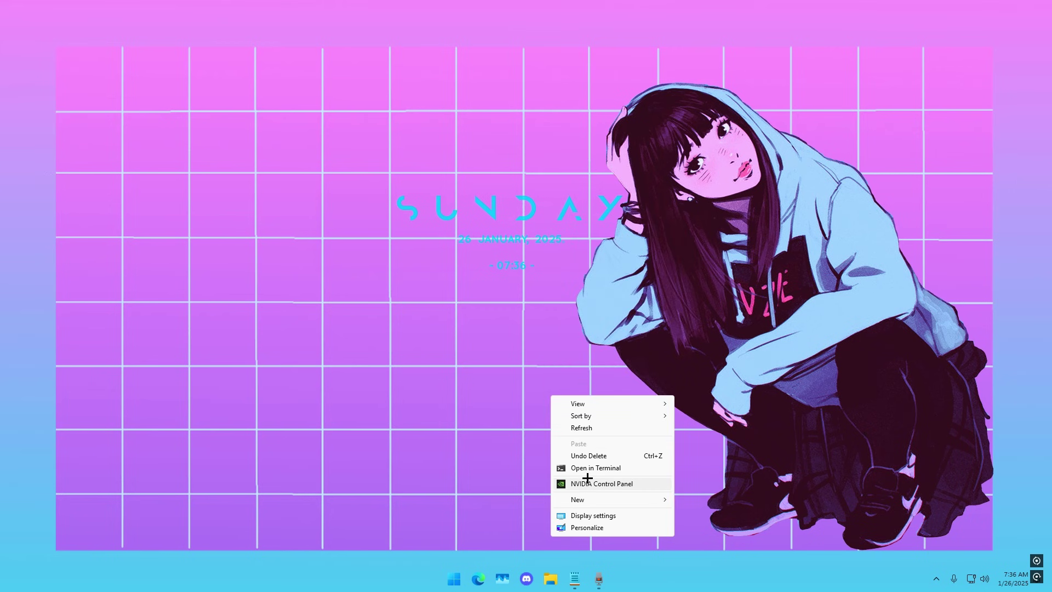
left_click(623, 485)
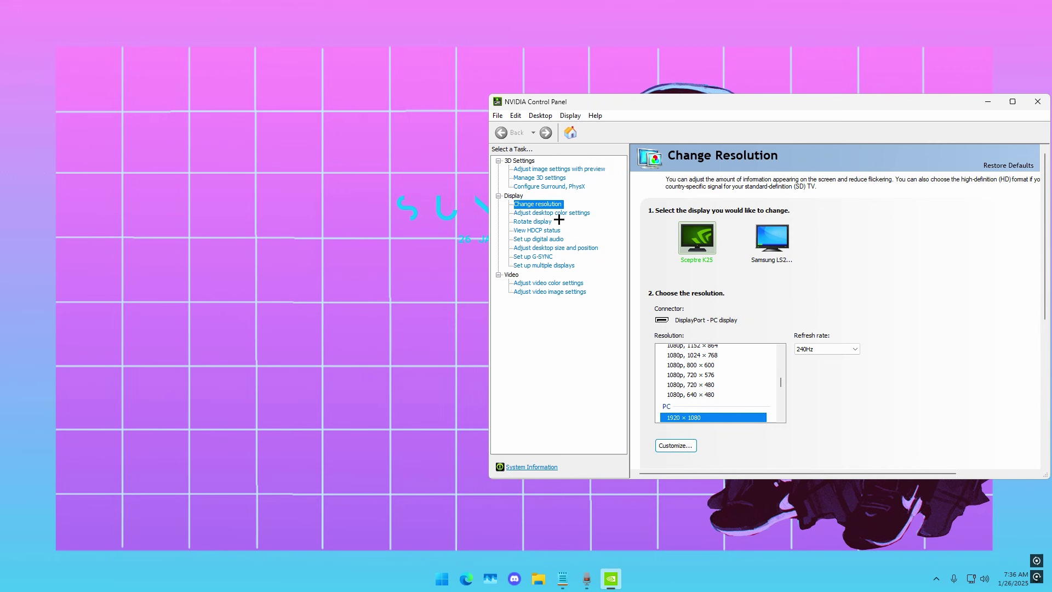
left_click(675, 447)
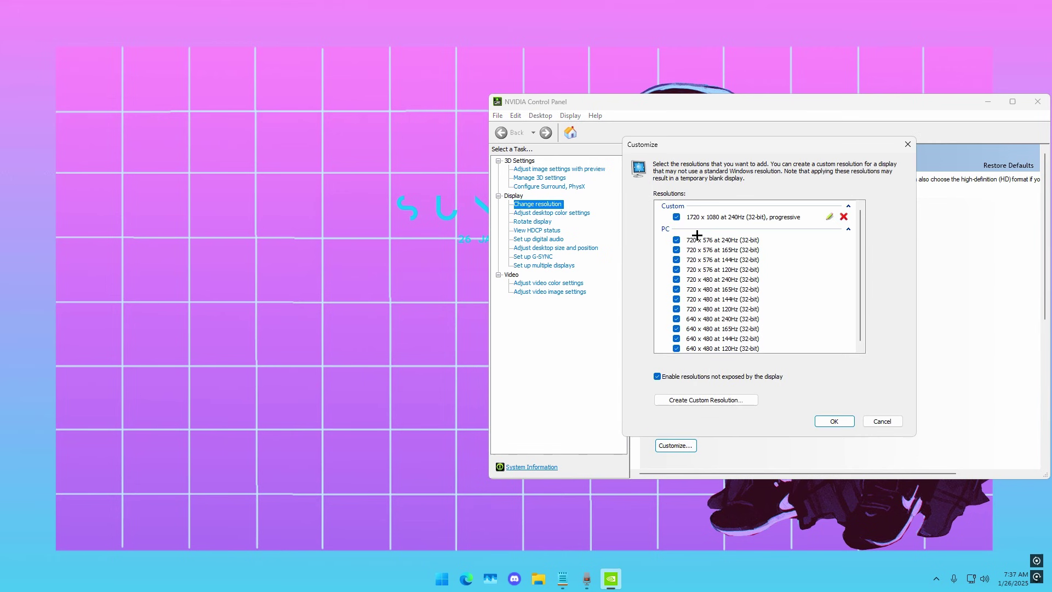
left_click(697, 216)
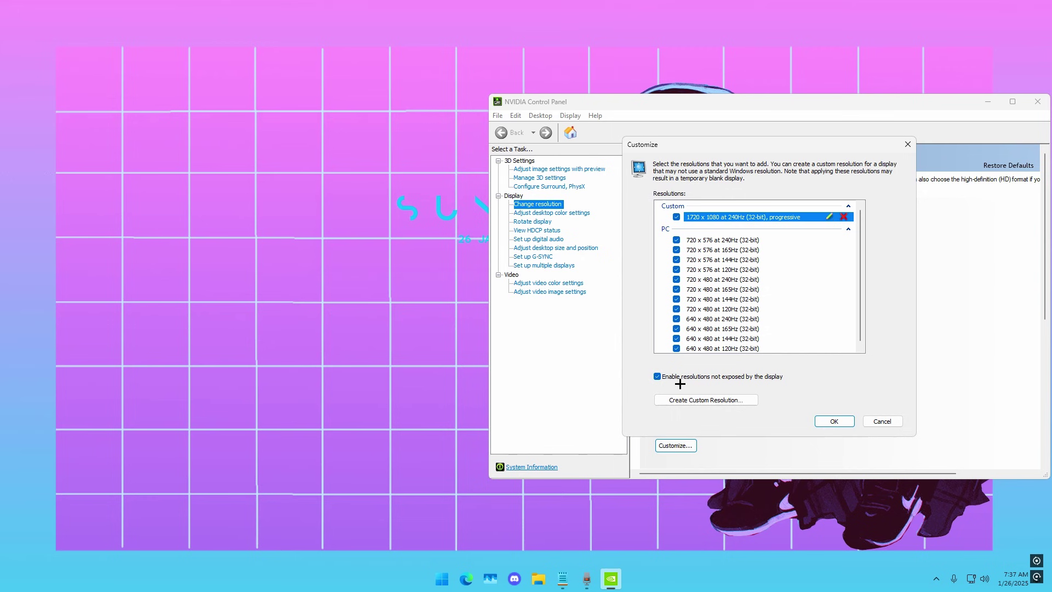
Step: Abandon a new custom resolution and accept the existing custom resolution list
left_click(709, 400)
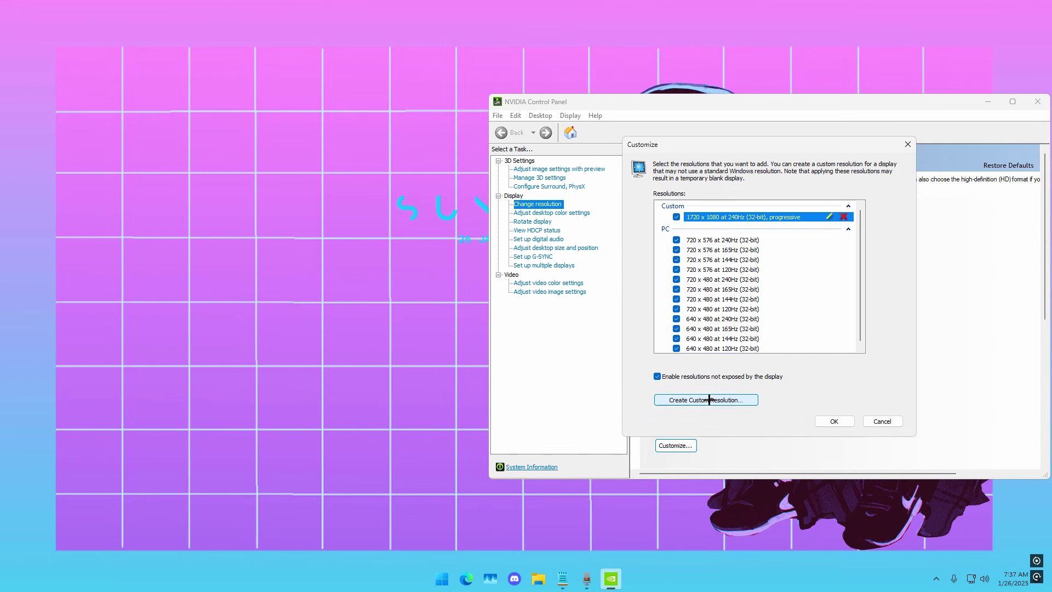
left_click(735, 210)
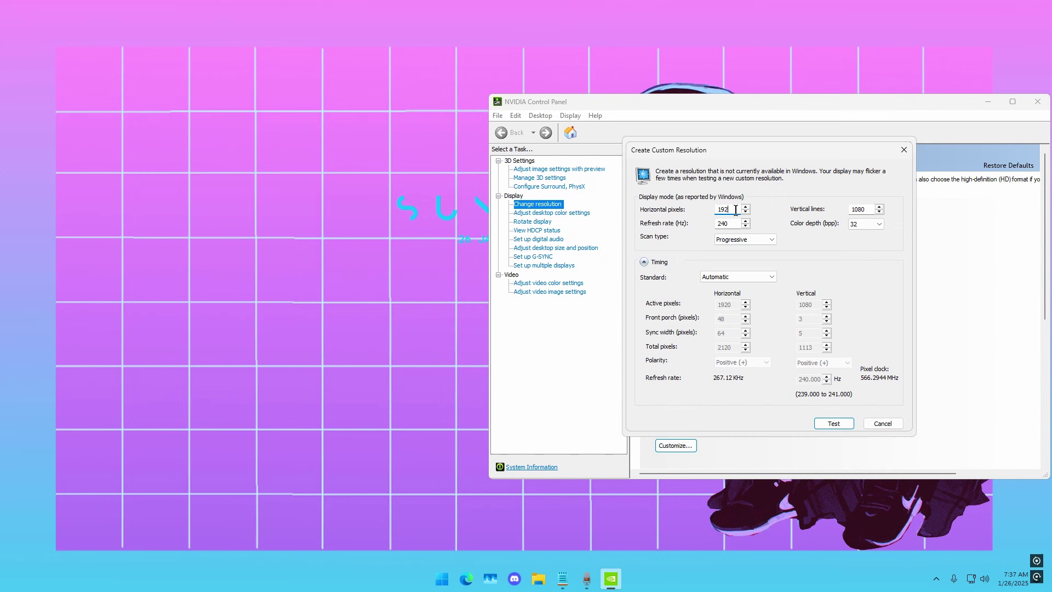
type("55")
left_click(887, 424)
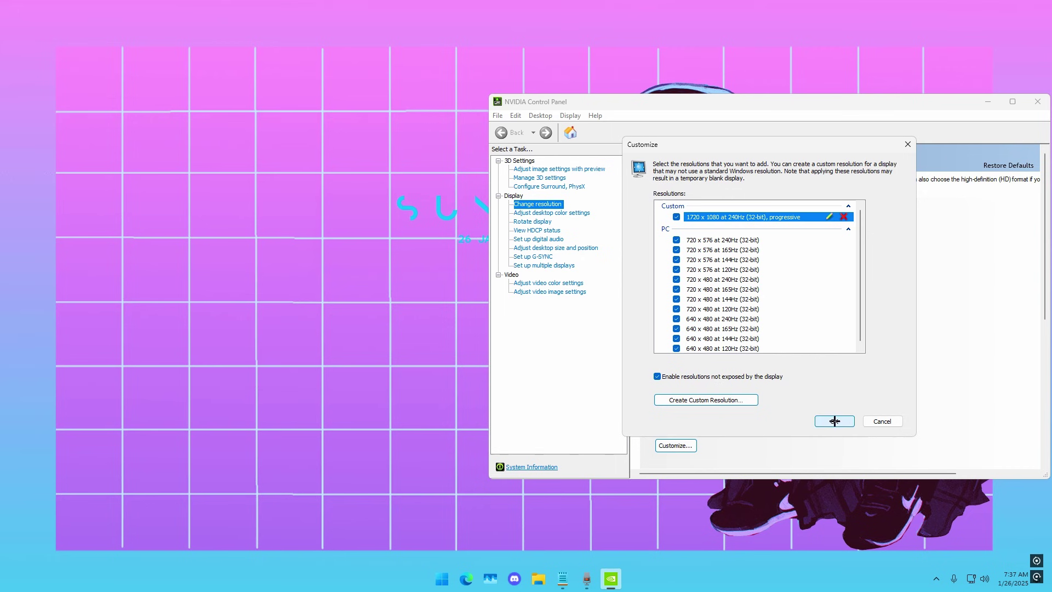
left_click(829, 423)
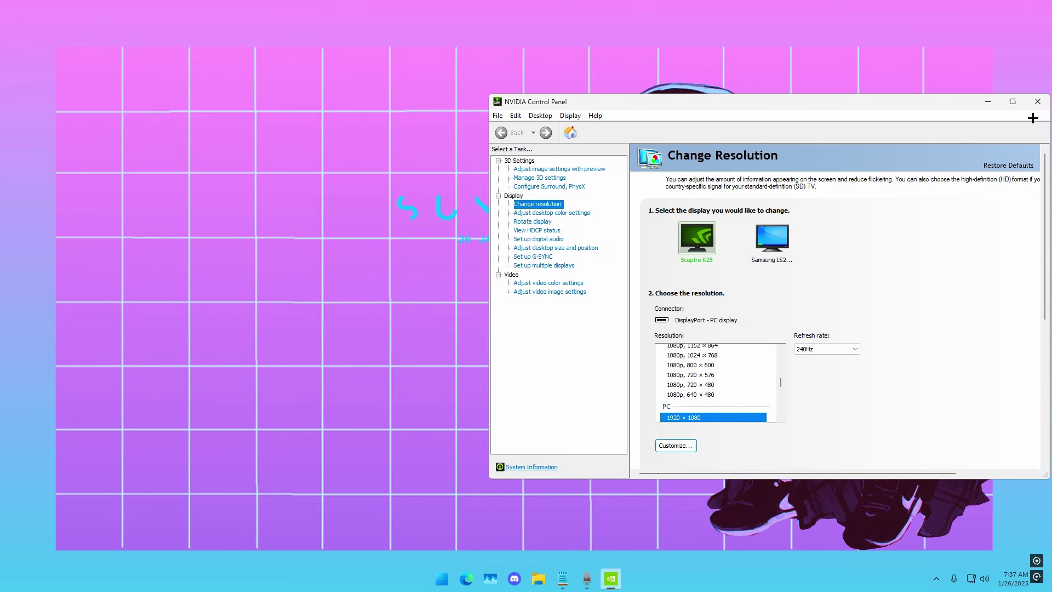
Step: Close NVIDIA Control Panel and launch Device Manager from a Start search for 'device'
left_click(1038, 101)
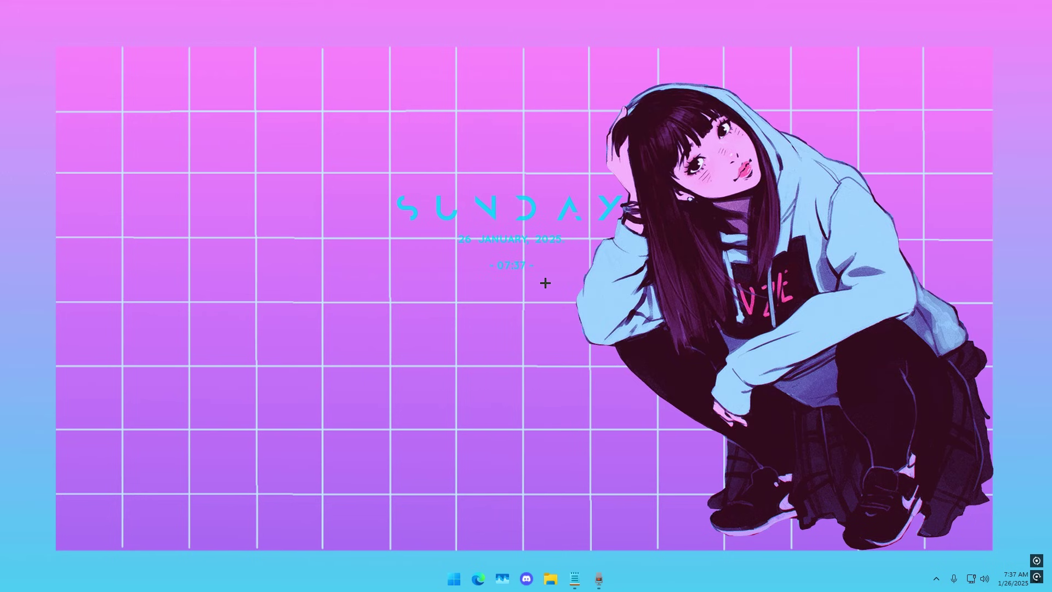
key("super")
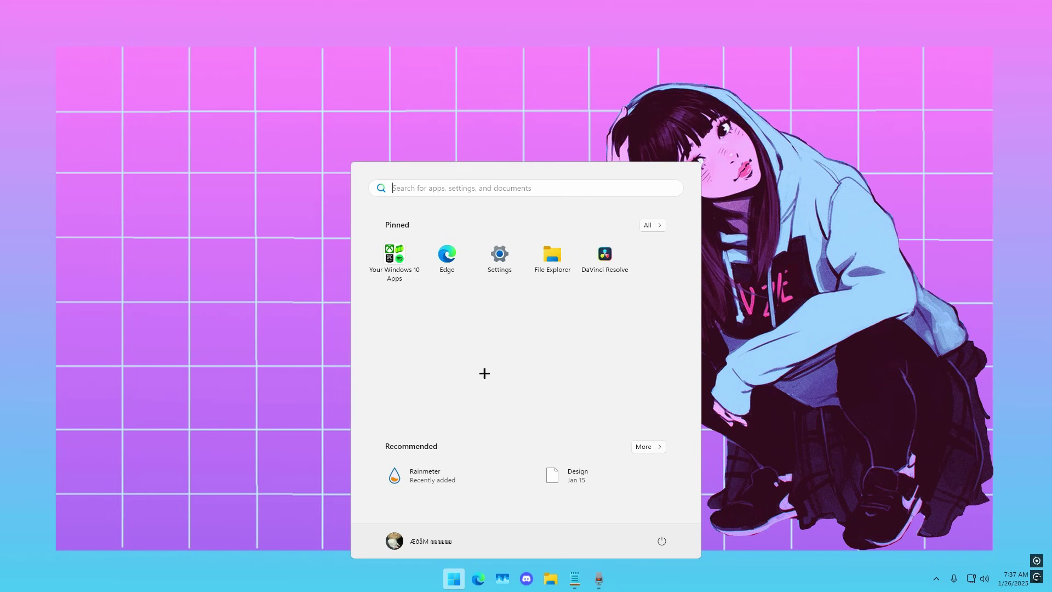
type("d")
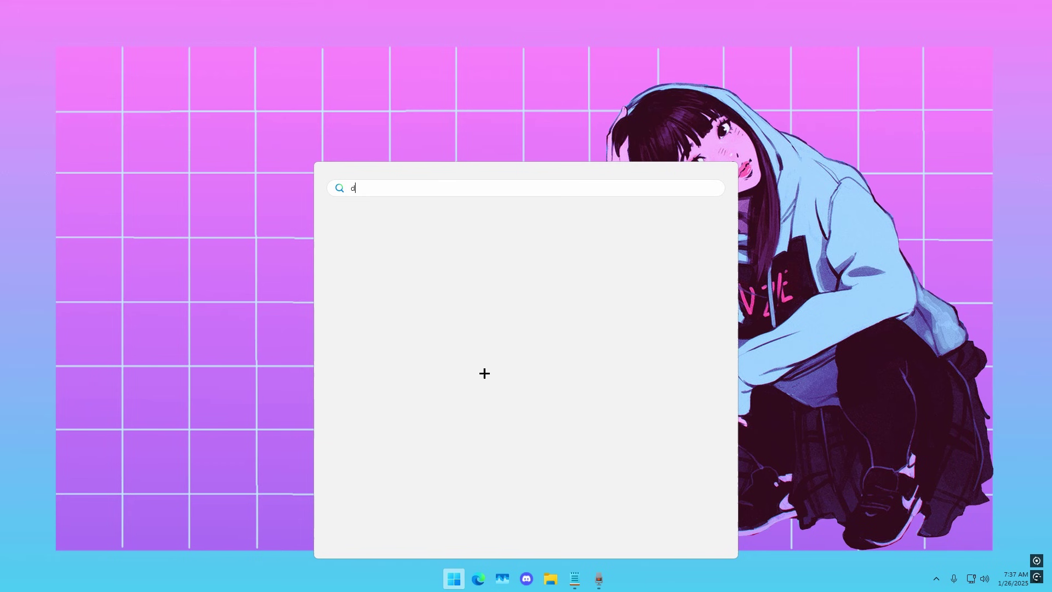
type("evice")
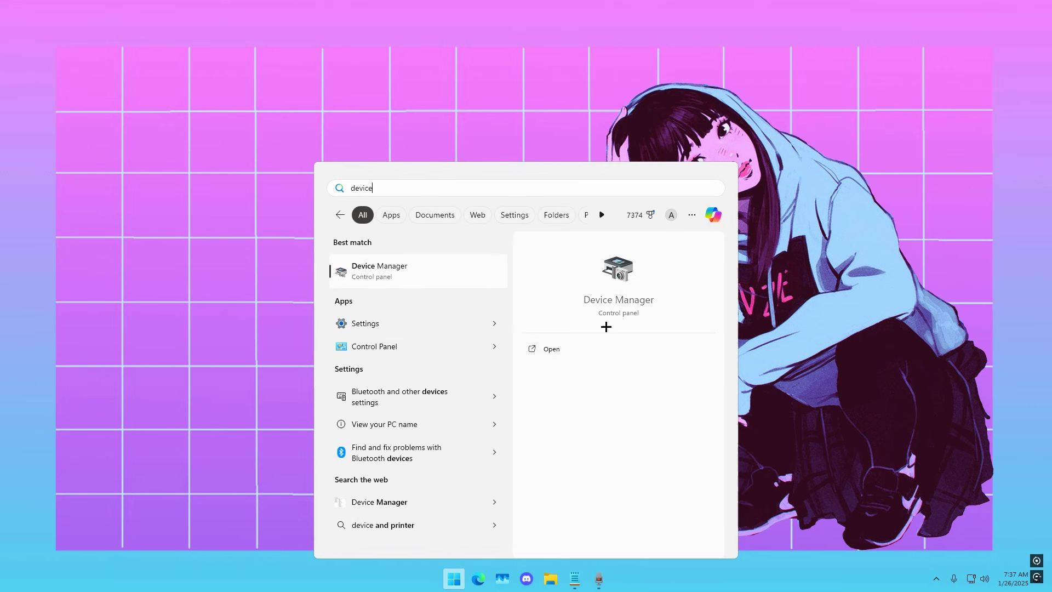
left_click(586, 350)
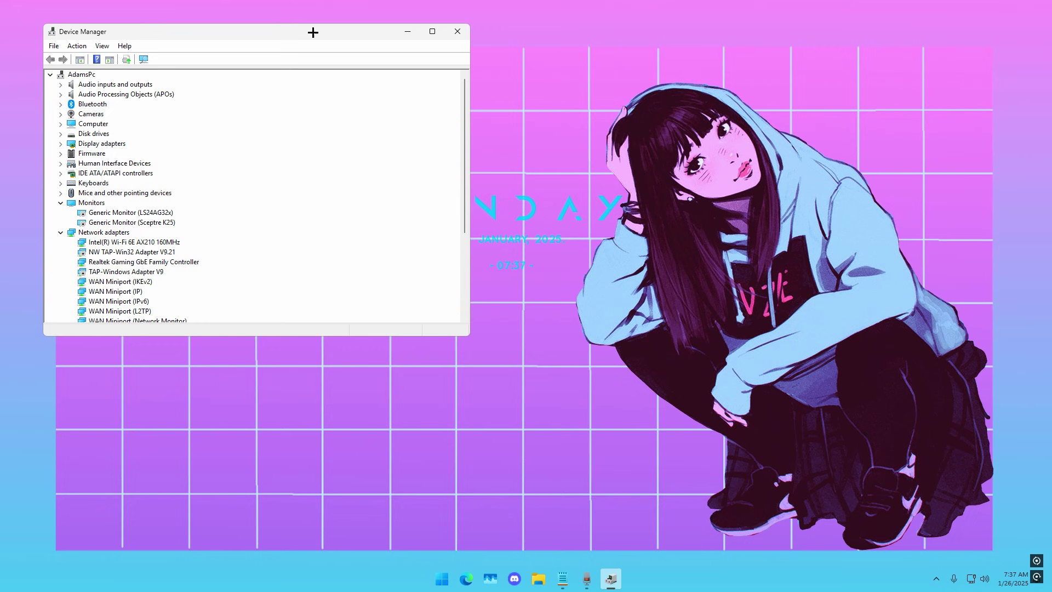
Step: Centre the Device Manager window, collapse the device tree and expand Monitors
left_click_drag(313, 32, 563, 116)
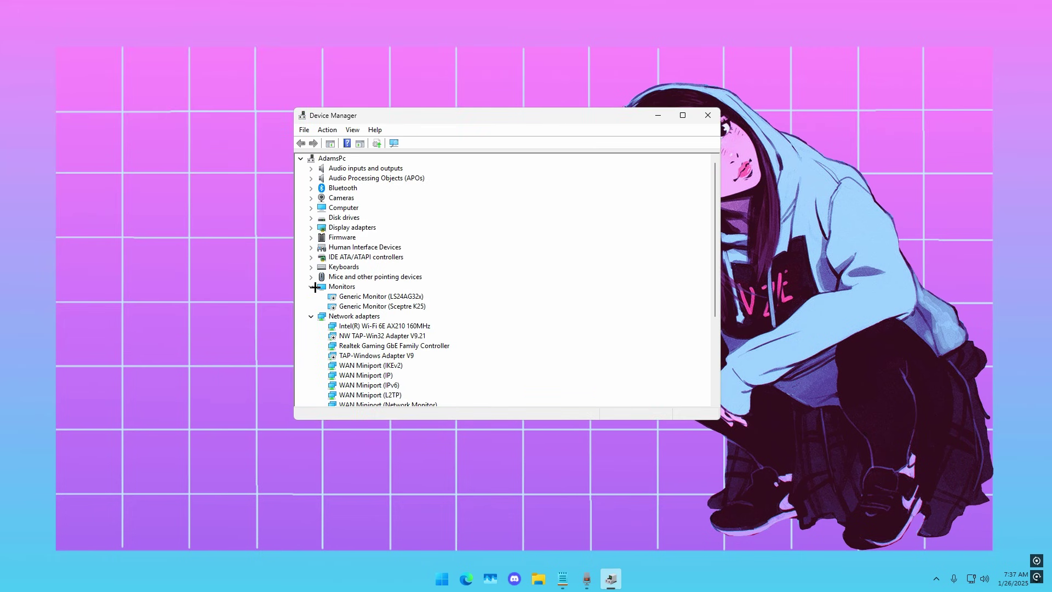
left_click(311, 316)
left_click(311, 287)
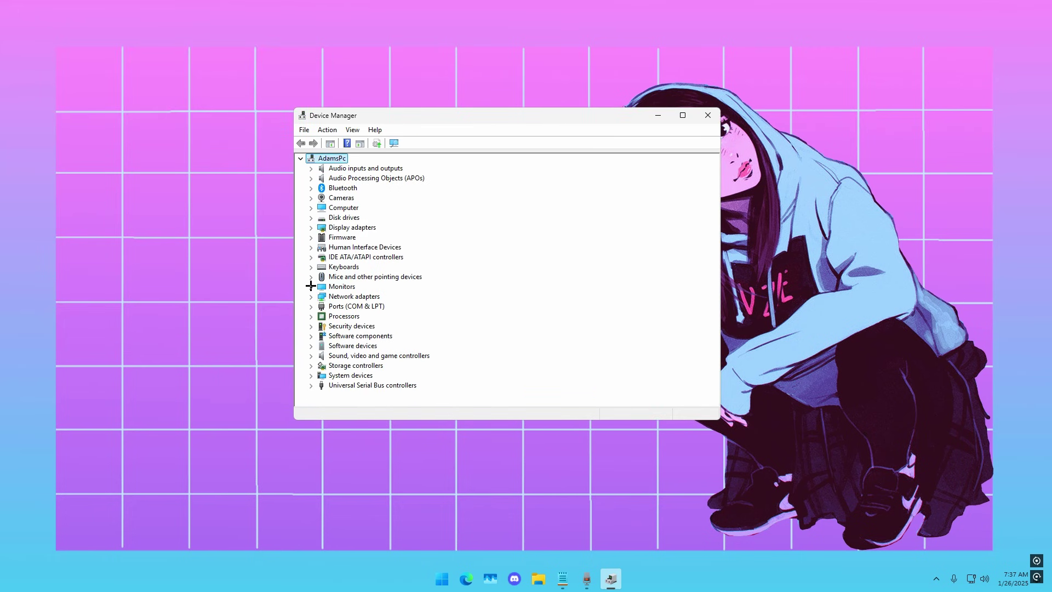
left_click(311, 286)
left_click(344, 289)
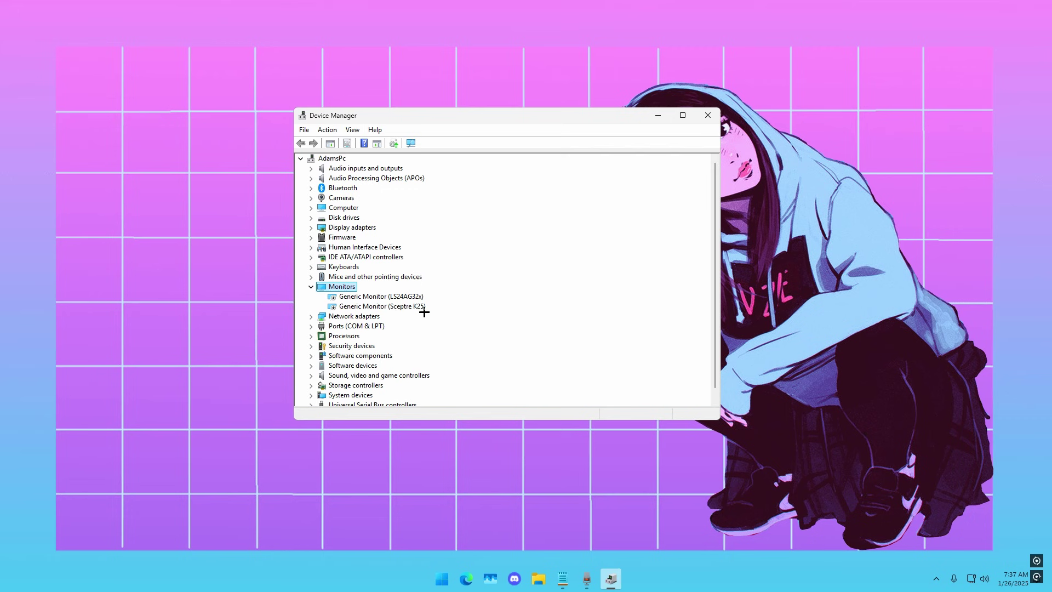
Step: Check the Generic Monitor (Sceptre K25) actions without changing anything
left_click(331, 307)
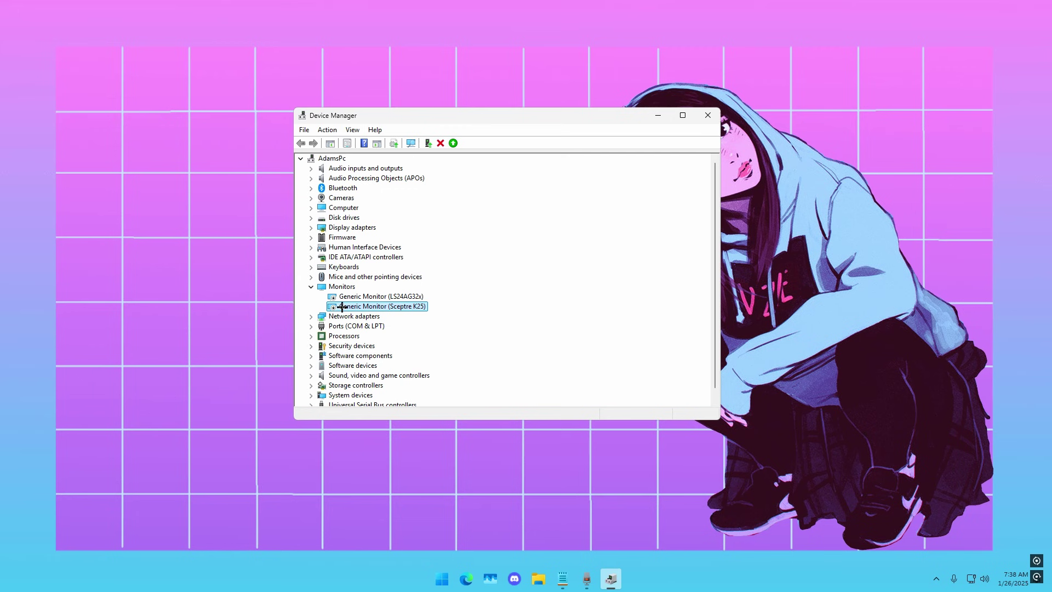
right_click(341, 307)
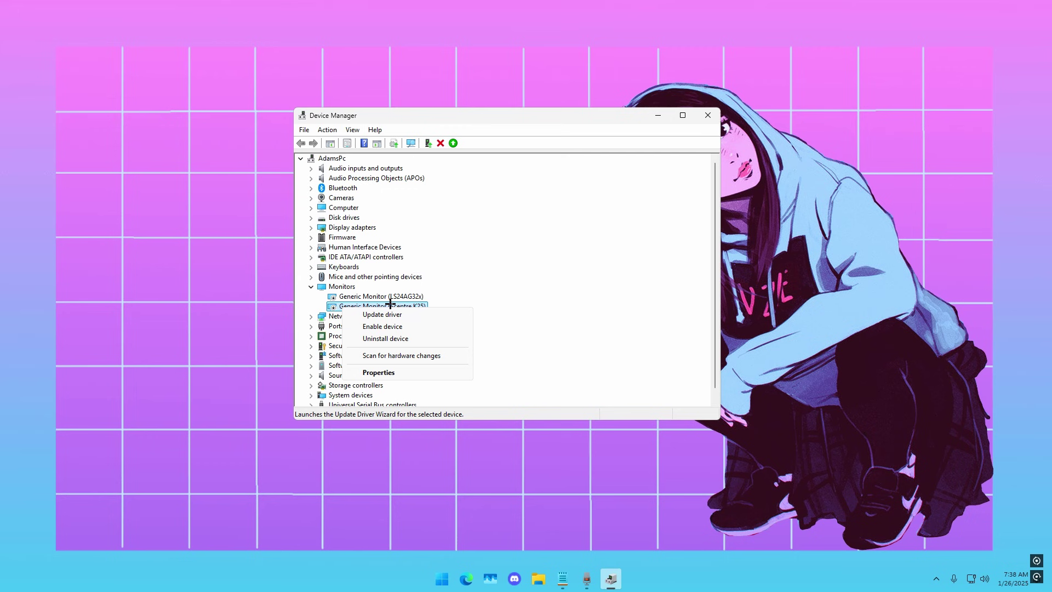
left_click(449, 288)
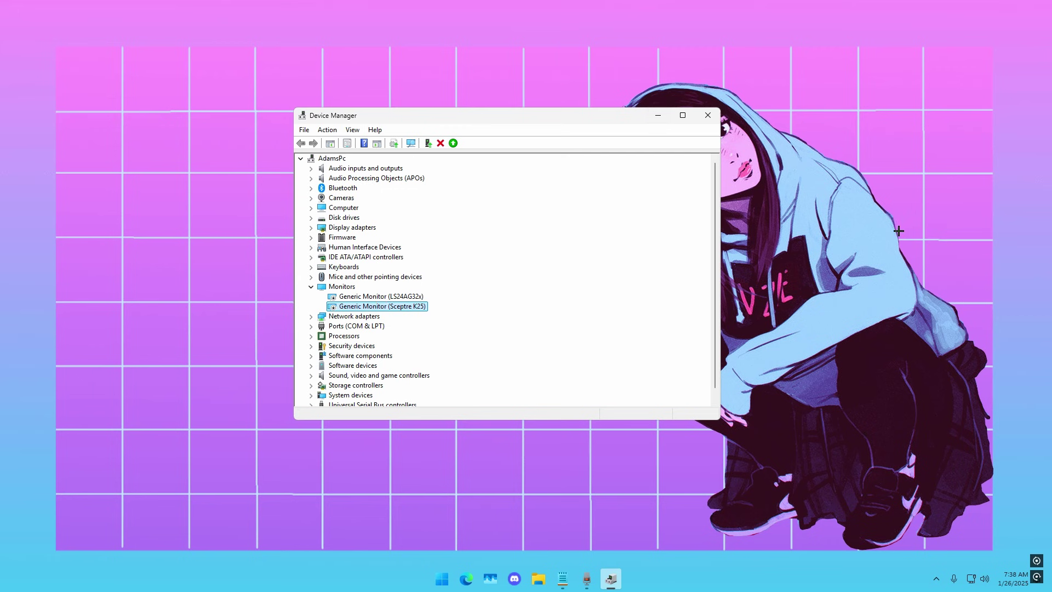
Step: Minimize Device Manager and reveal the hidden system tray icons to get back to Fortnite
left_click(658, 116)
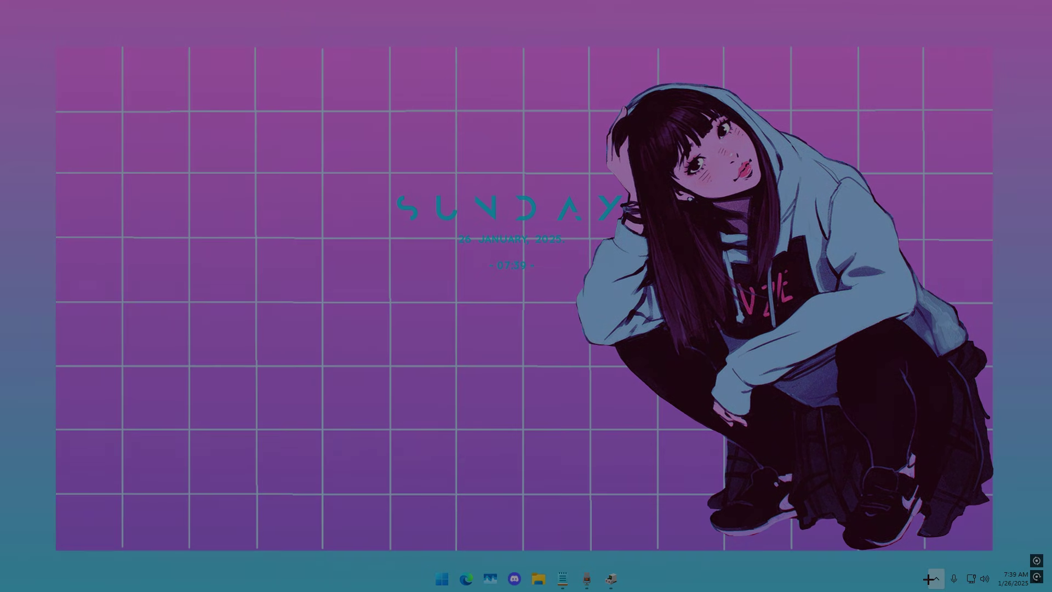
left_click(936, 578)
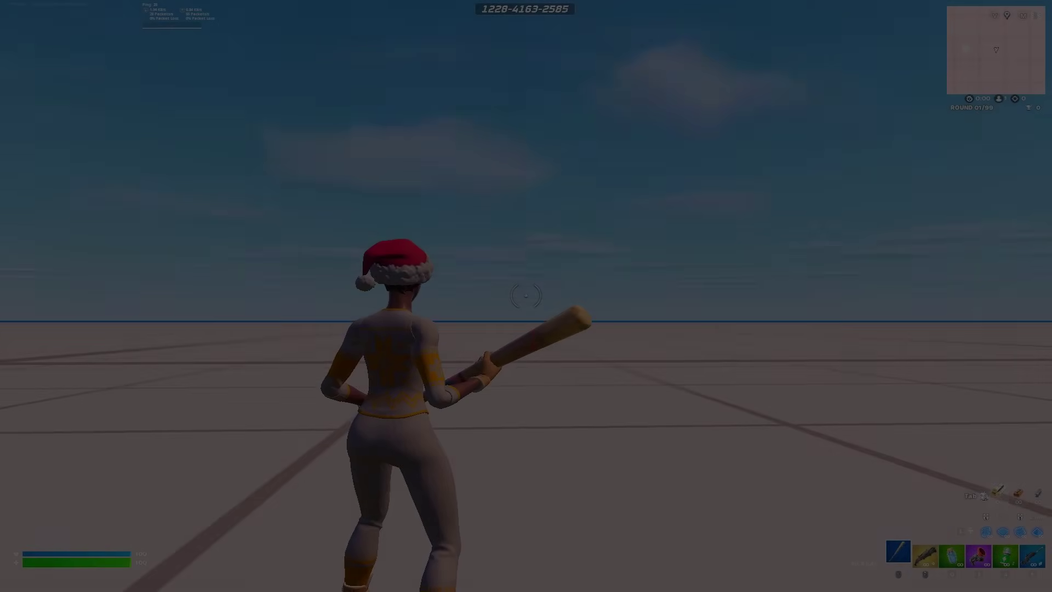
Step: Move the character forward across the practice map
key("w")
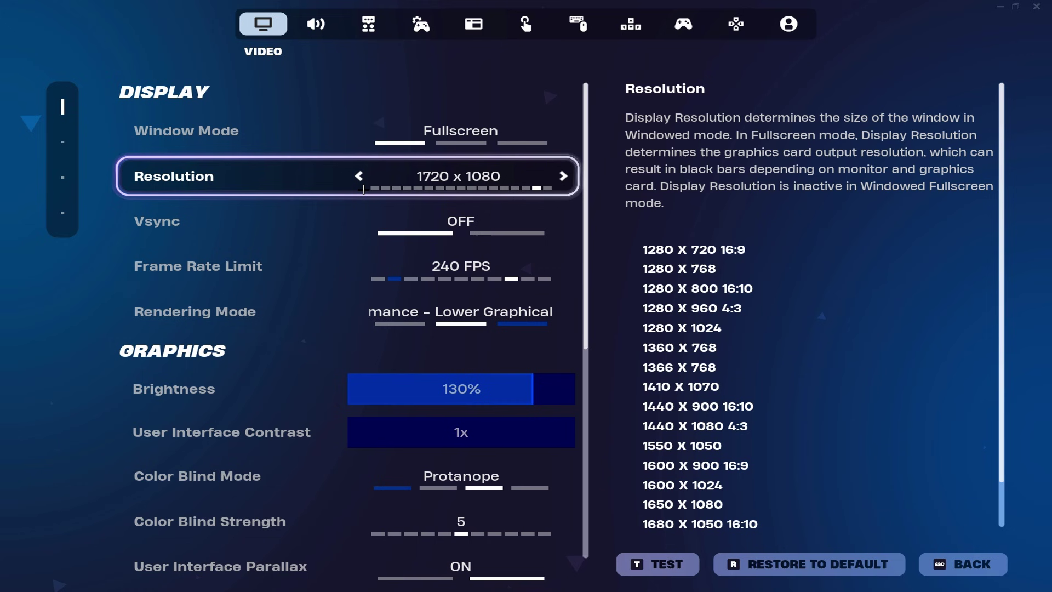
Step: Settle Fortnite's Window Mode on Fullscreen after toggling against Windowed Fullscreen
left_click(564, 175)
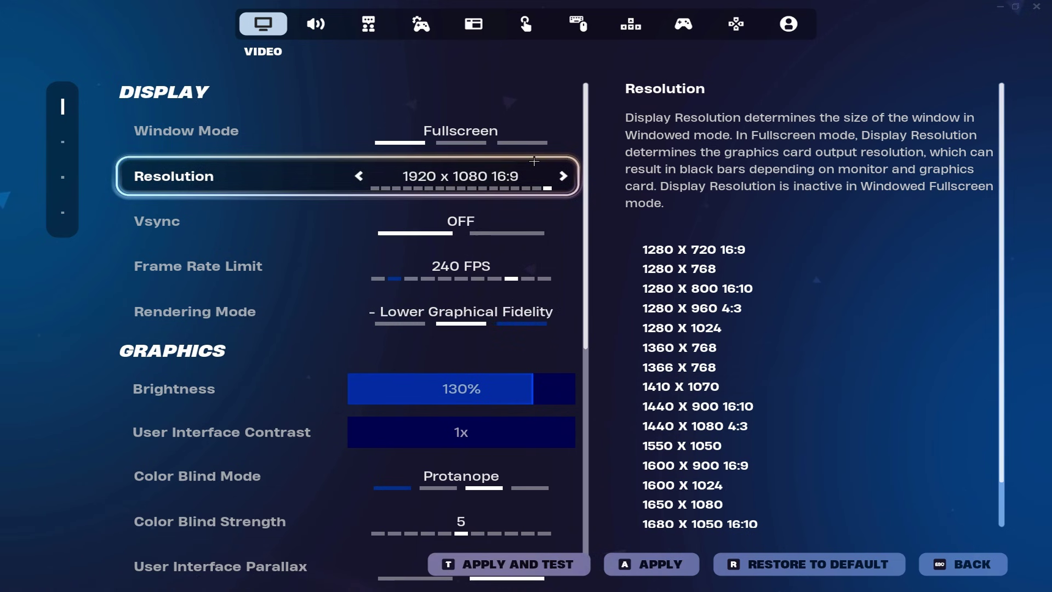
left_click(563, 130)
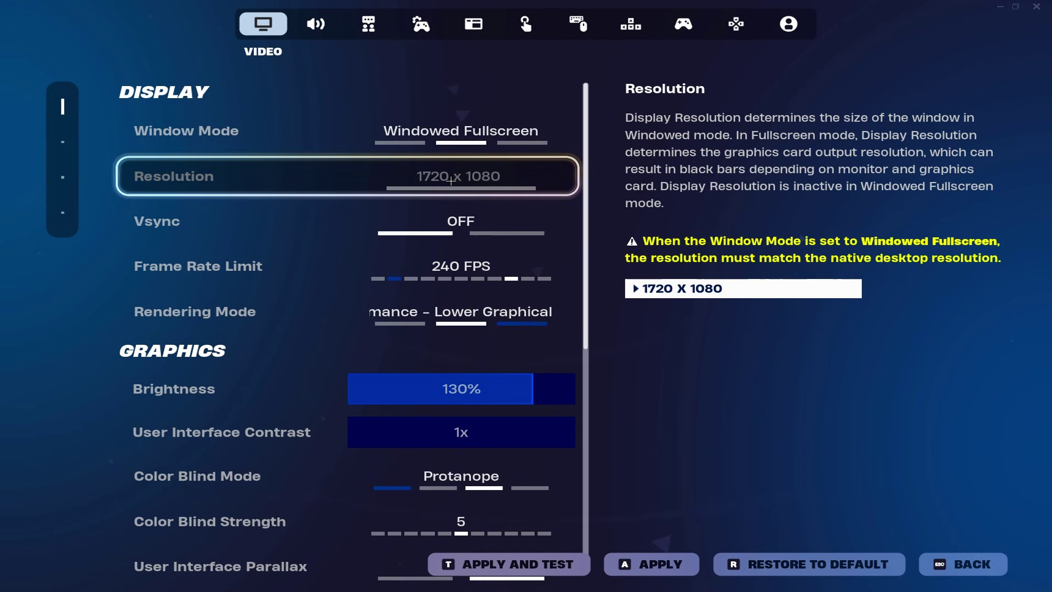
left_click(359, 131)
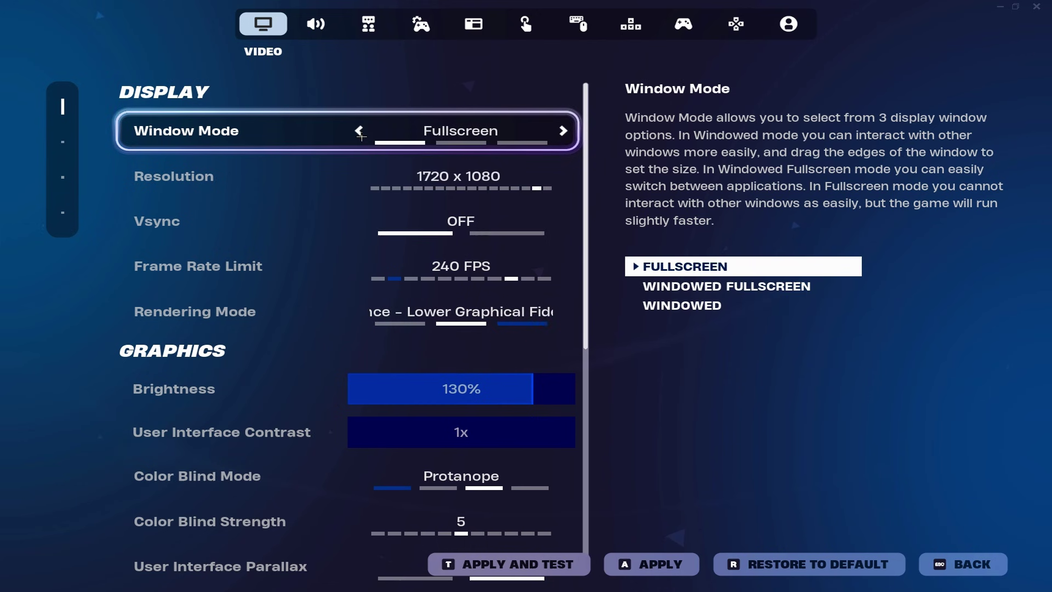
left_click(564, 176)
left_click(564, 131)
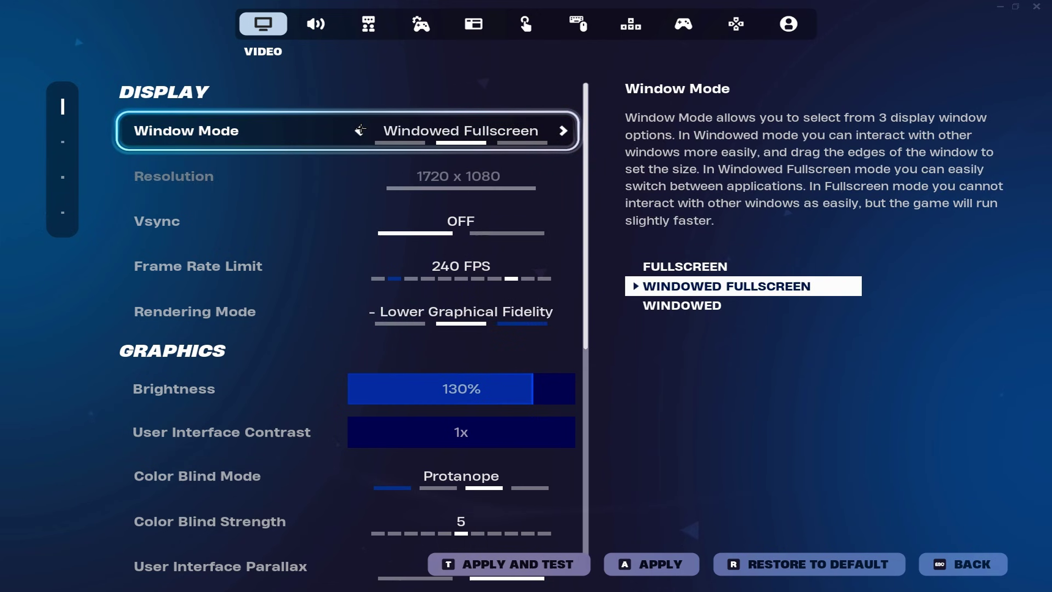
left_click(359, 131)
left_click(563, 176)
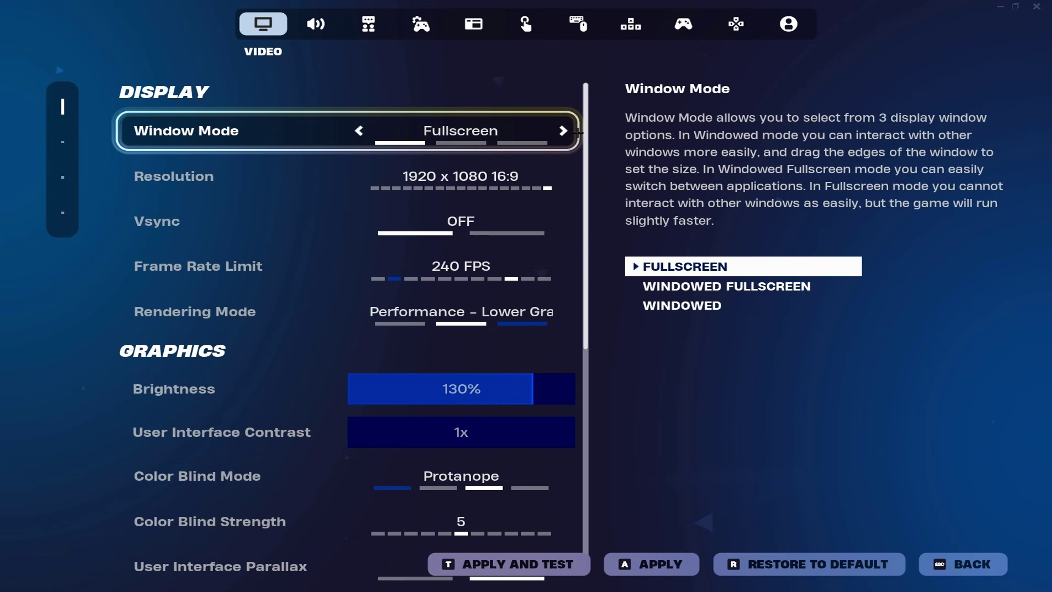
left_click(565, 130)
left_click(359, 131)
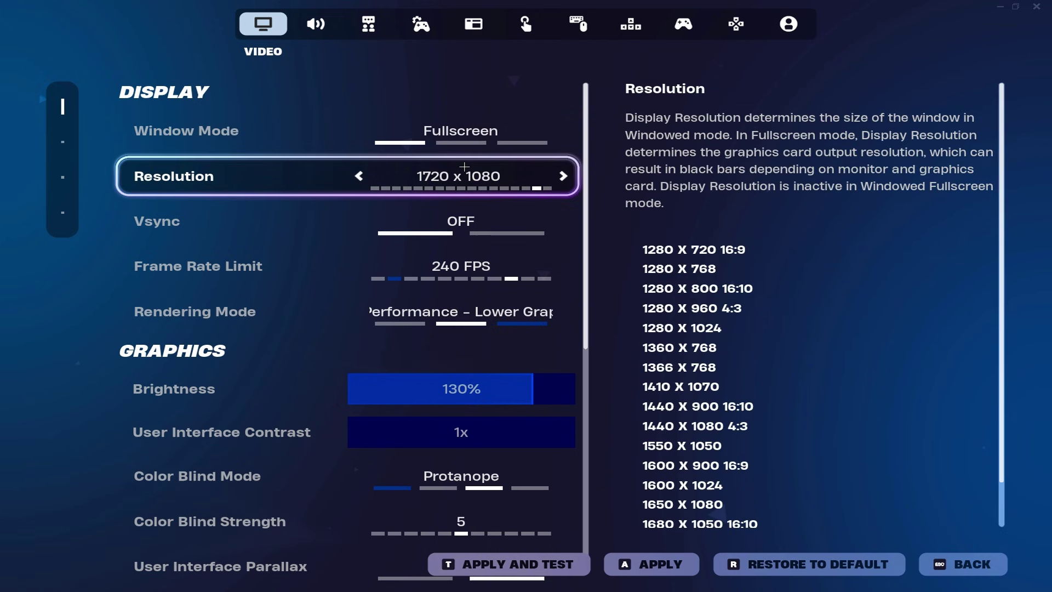
left_click(358, 176)
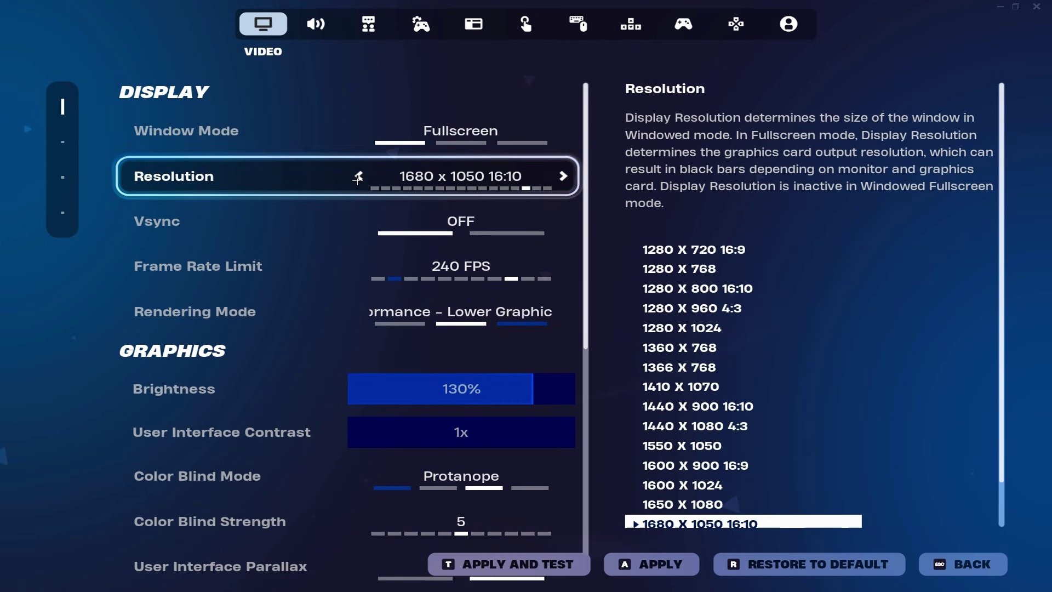
Step: Set the resolution to 1720 x 1080 and apply the video settings
left_click(358, 176)
left_click(358, 176)
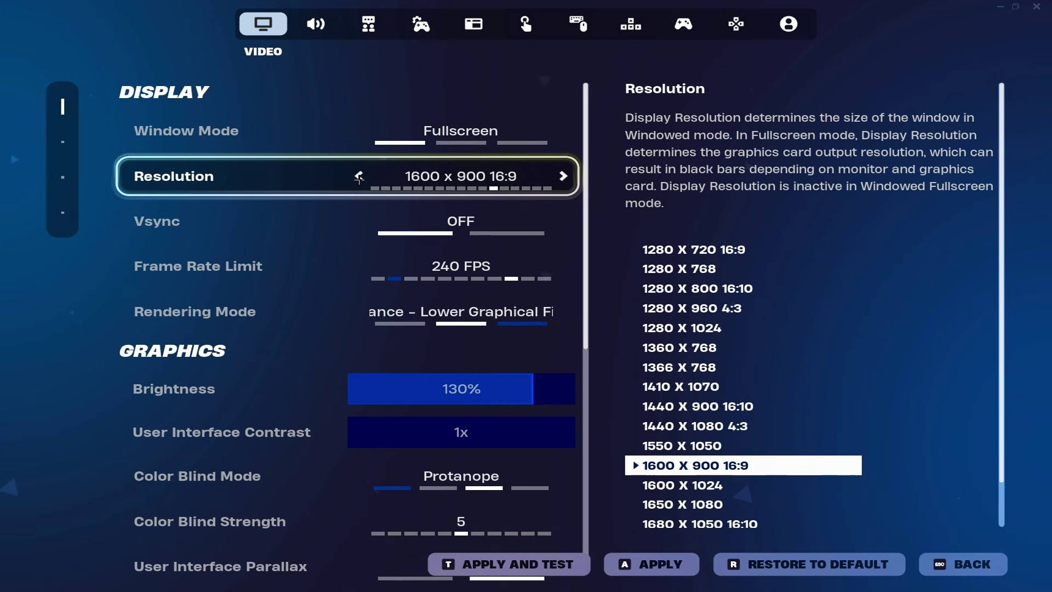
left_click(358, 176)
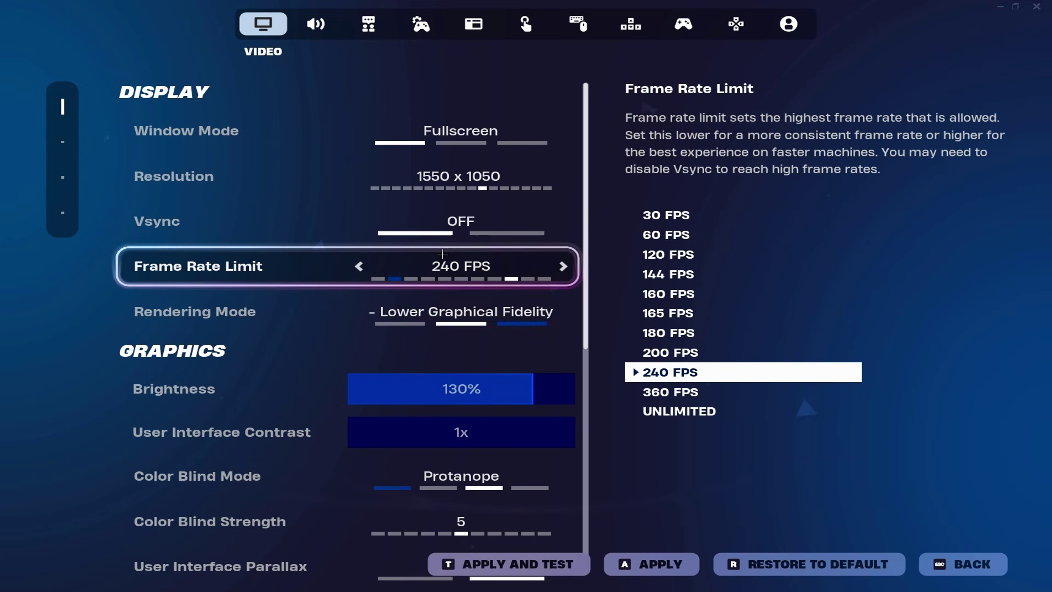
left_click(564, 175)
left_click(563, 176)
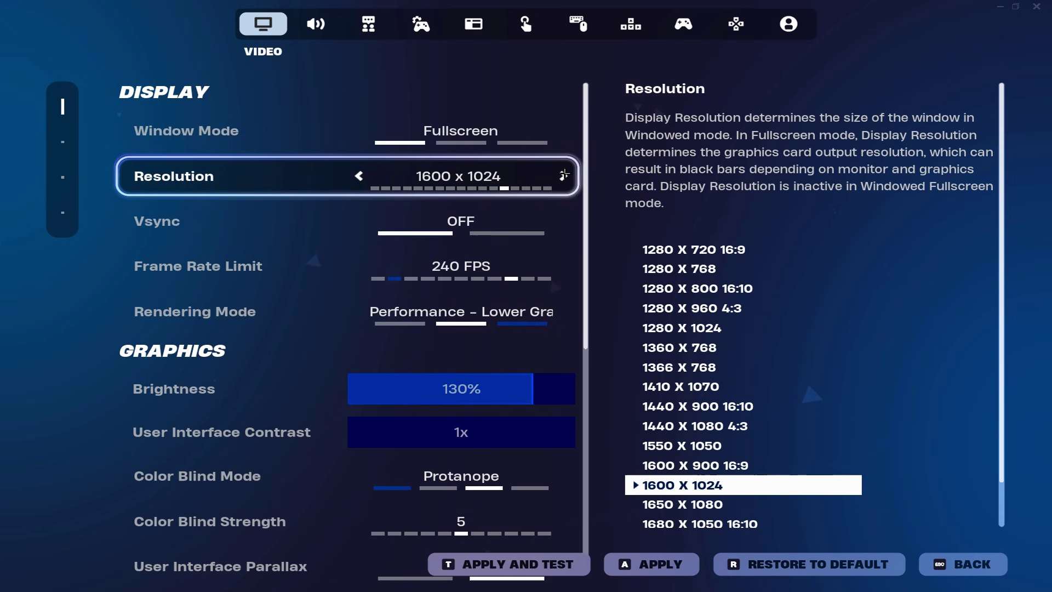
left_click(563, 175)
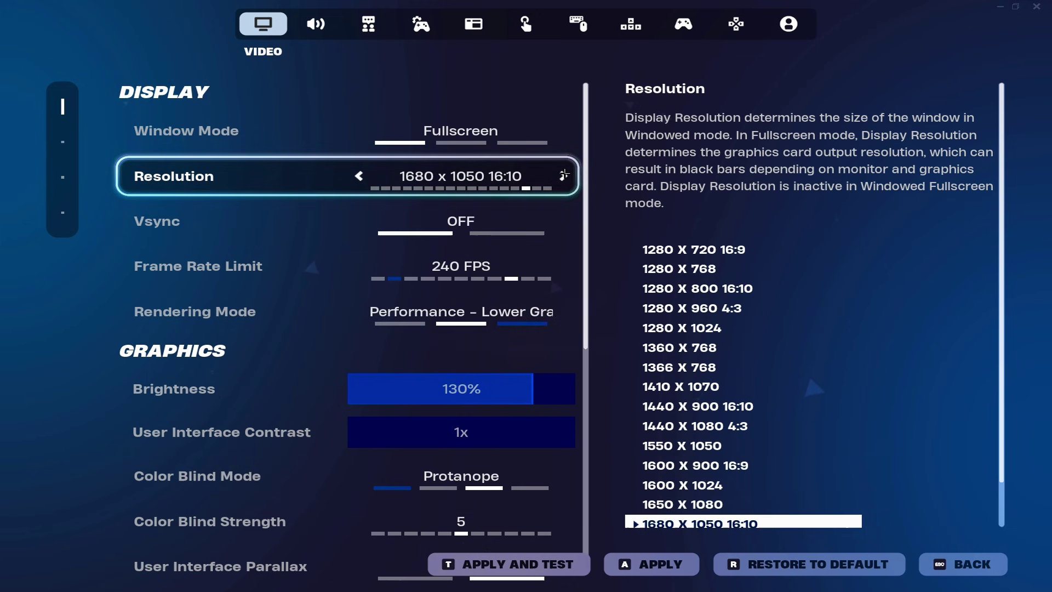
left_click(651, 564)
Step: Return to the practice map and build a cone and wooden walls ahead
left_click(963, 564)
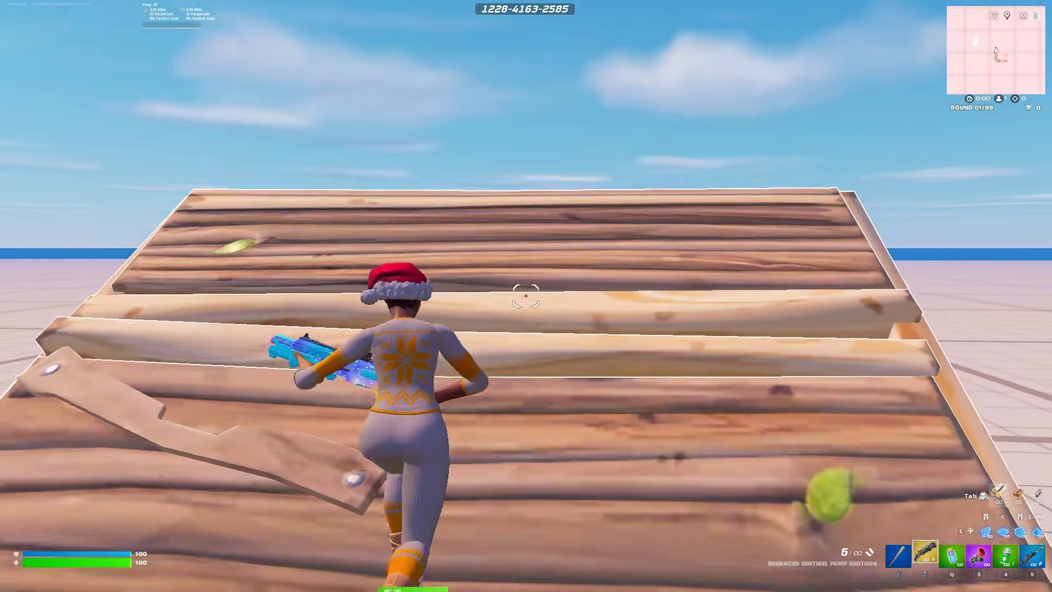
key("F4")
left_click(525, 295)
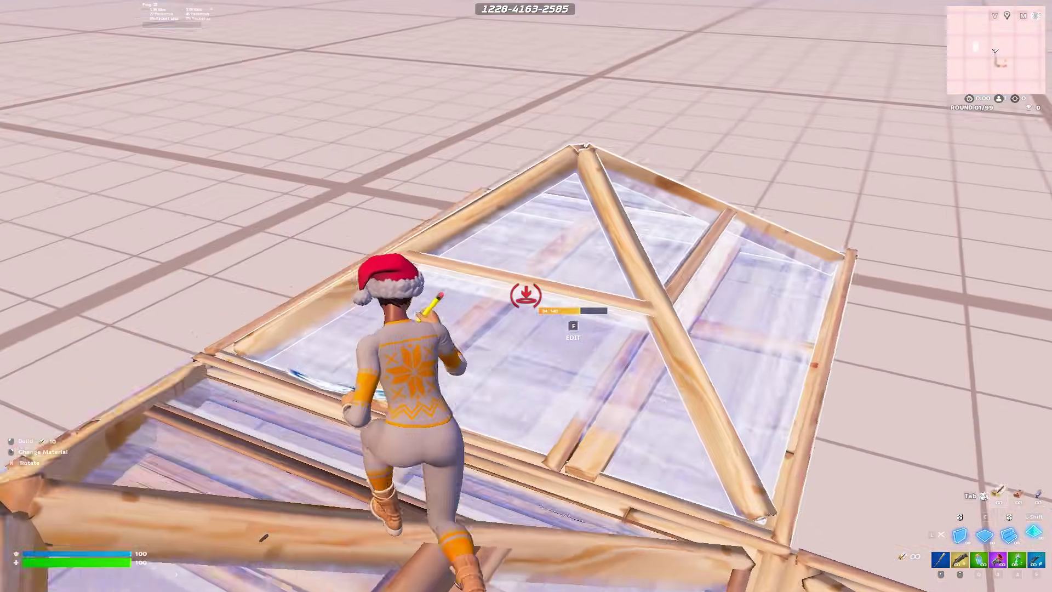
left_click(525, 295)
key("2")
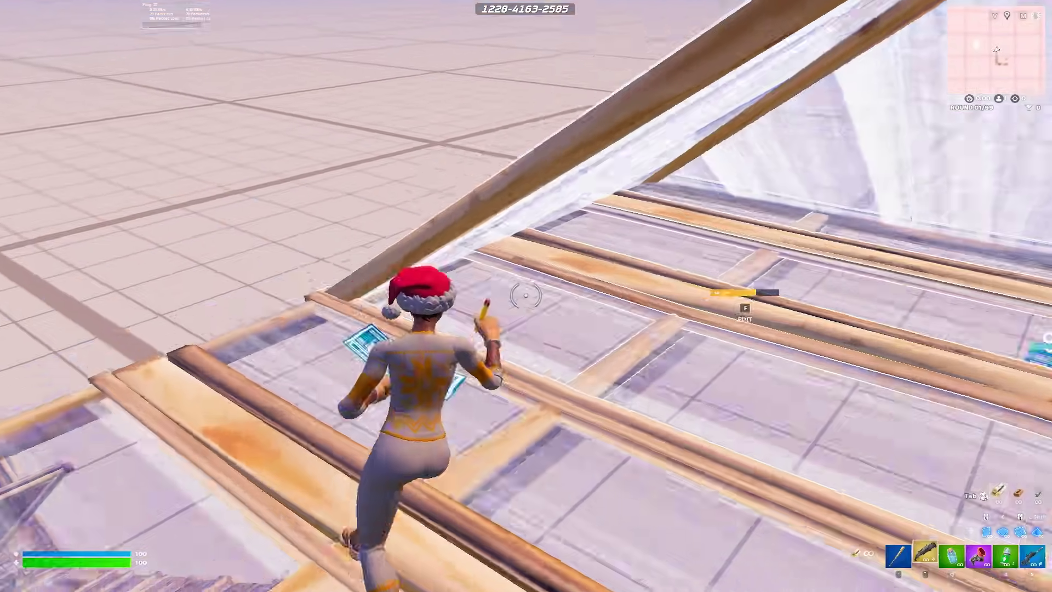
key("q")
left_click(526, 295)
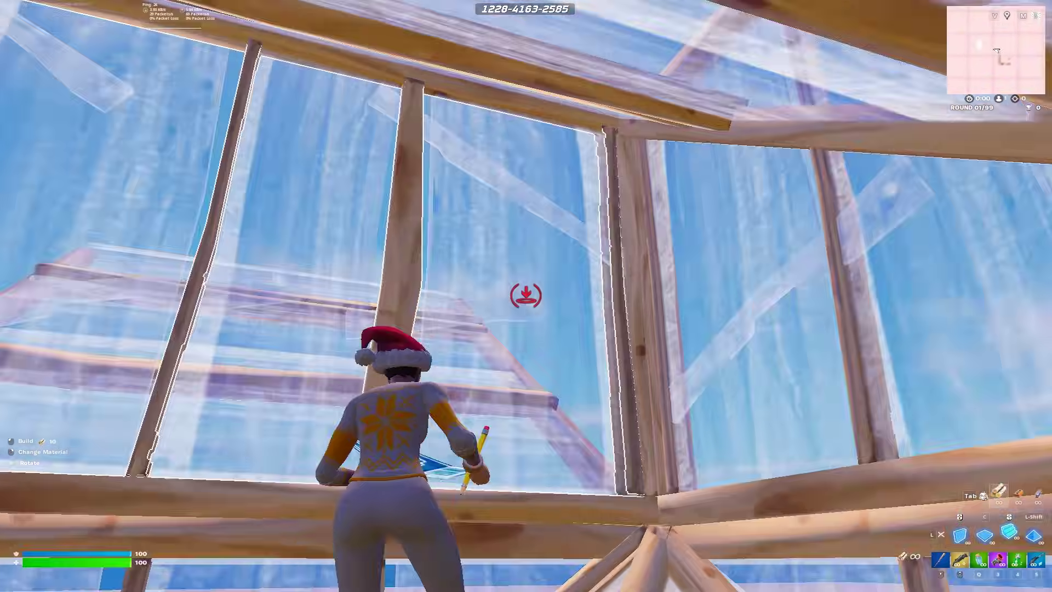
Step: Edit pieces and build further walls, ramps, floors and a roof piece
key("f")
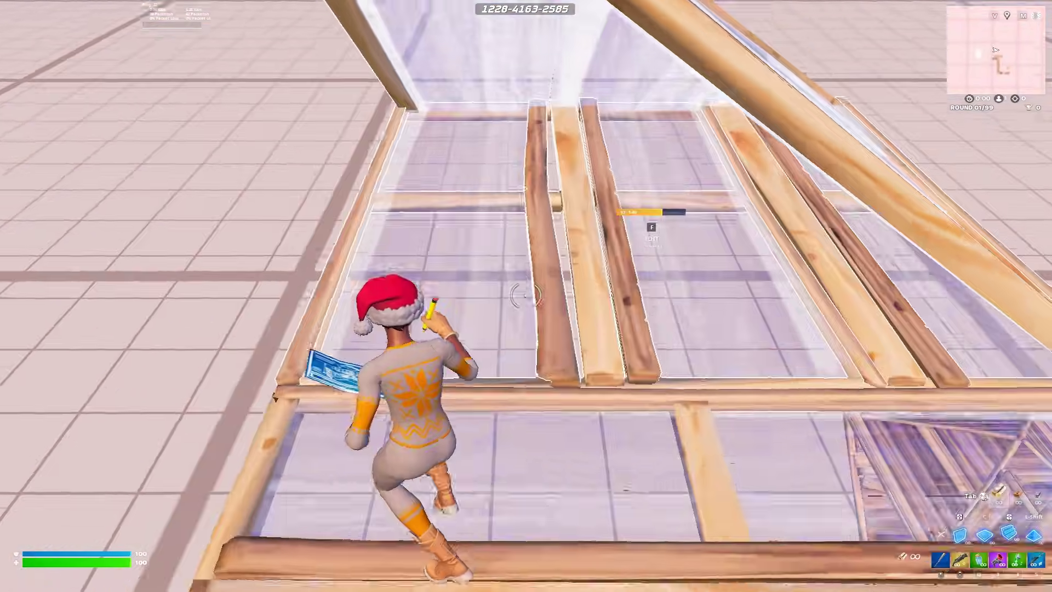
key("f")
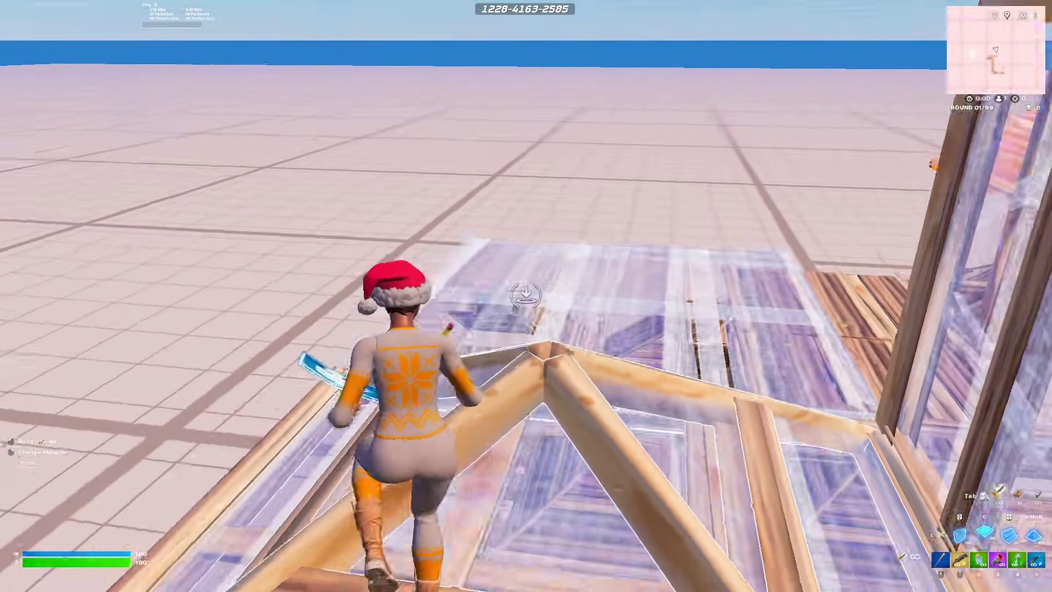
left_click(525, 295)
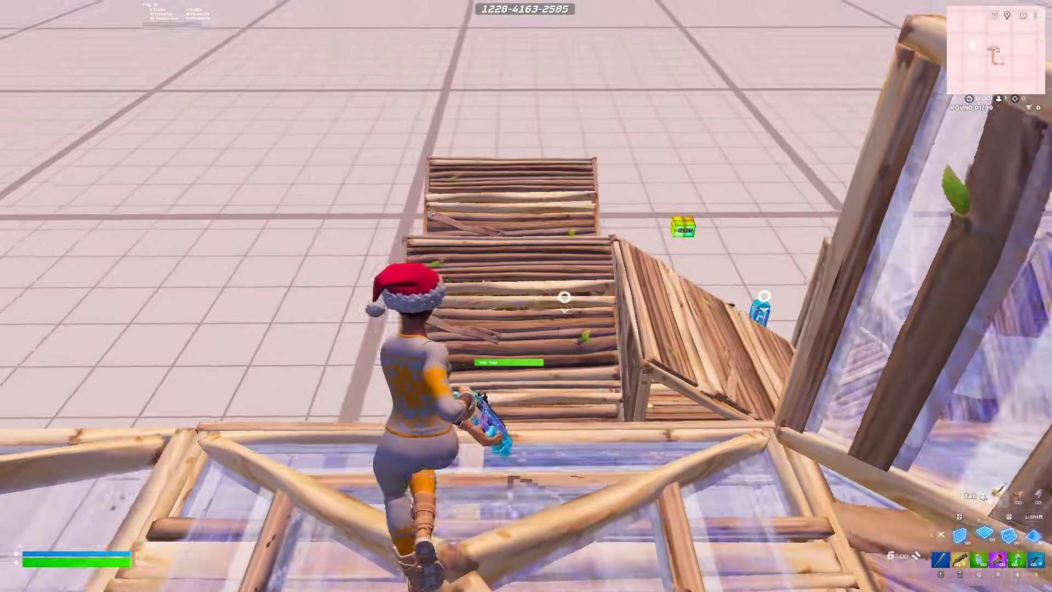
left_click(526, 295)
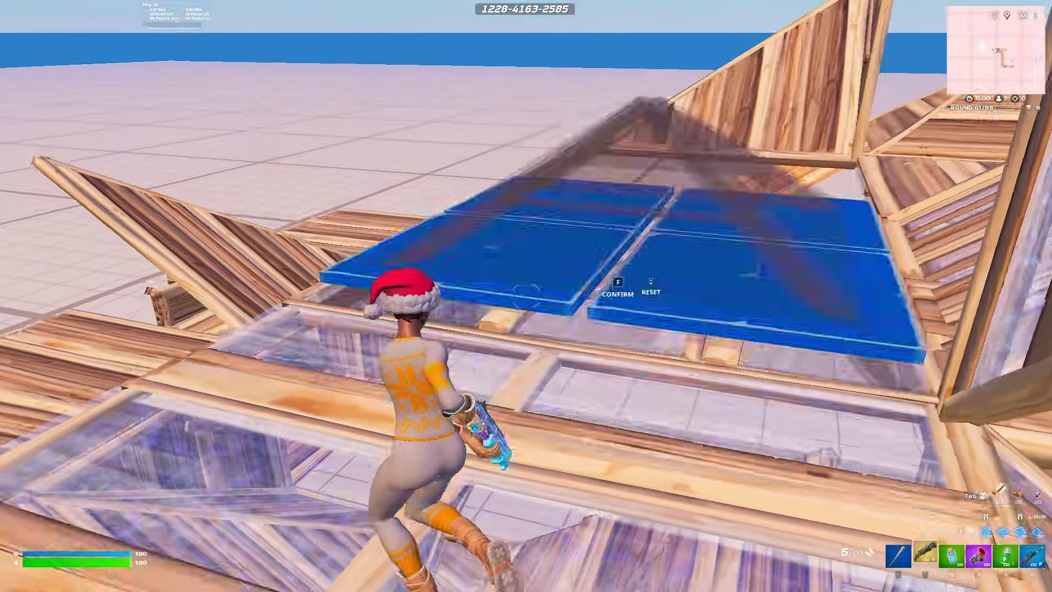
key("f")
left_click(526, 296)
key("f")
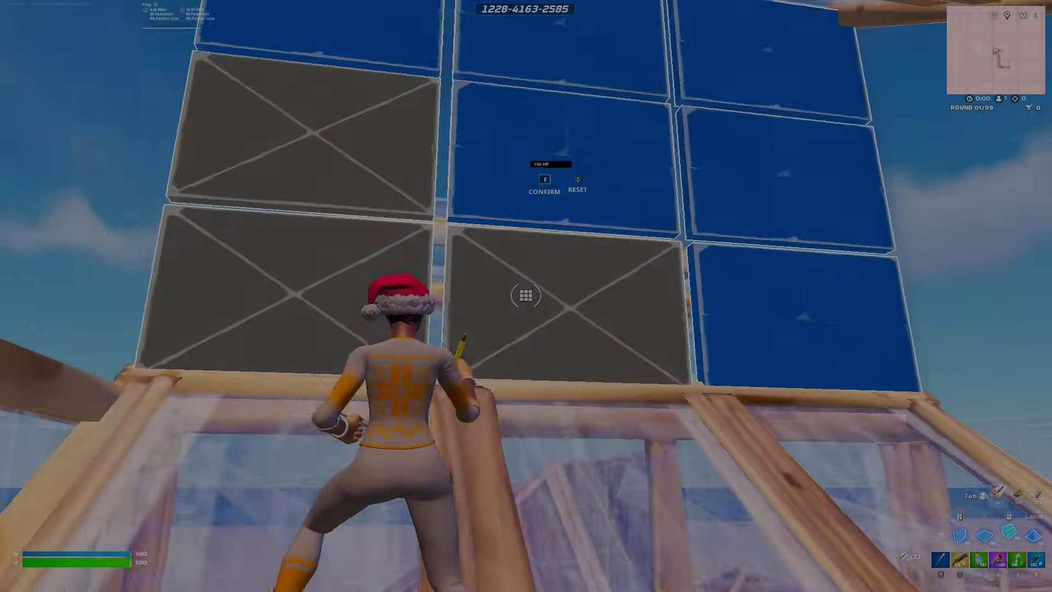